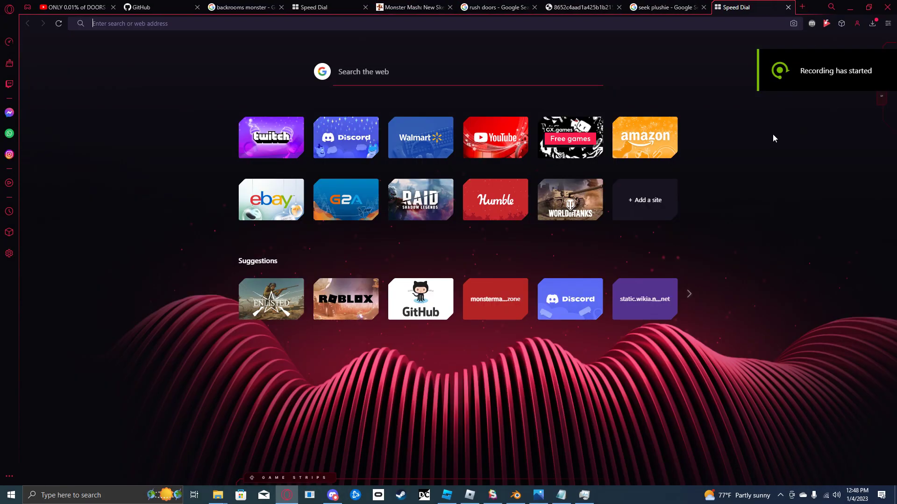
Step: Search the web for "doors monster" and show the image results
type("do")
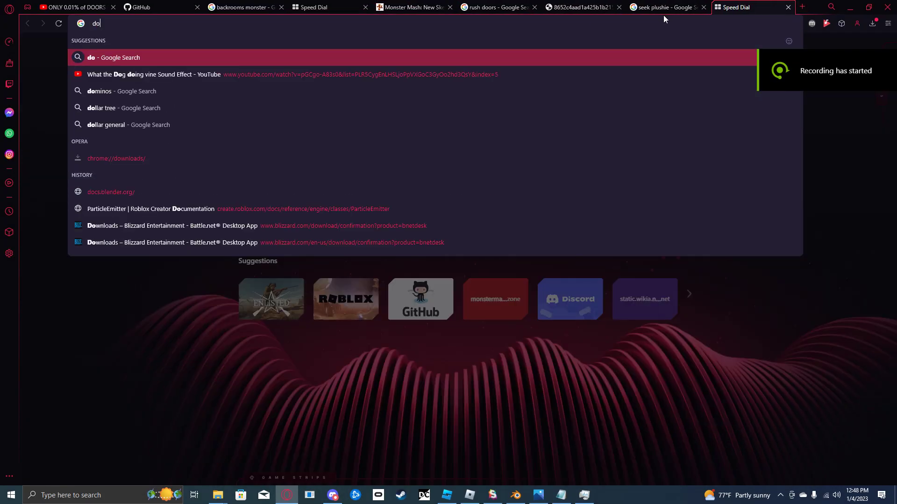
type("ors monster")
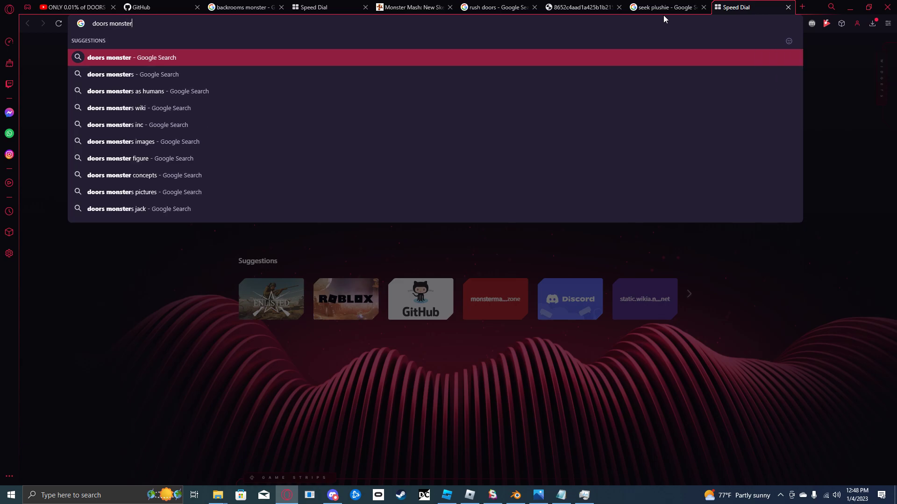
key("Return")
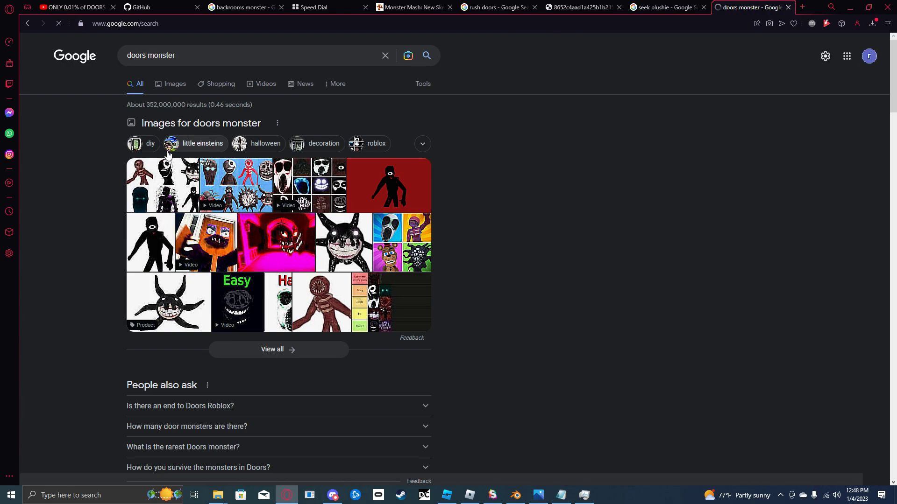
left_click(171, 84)
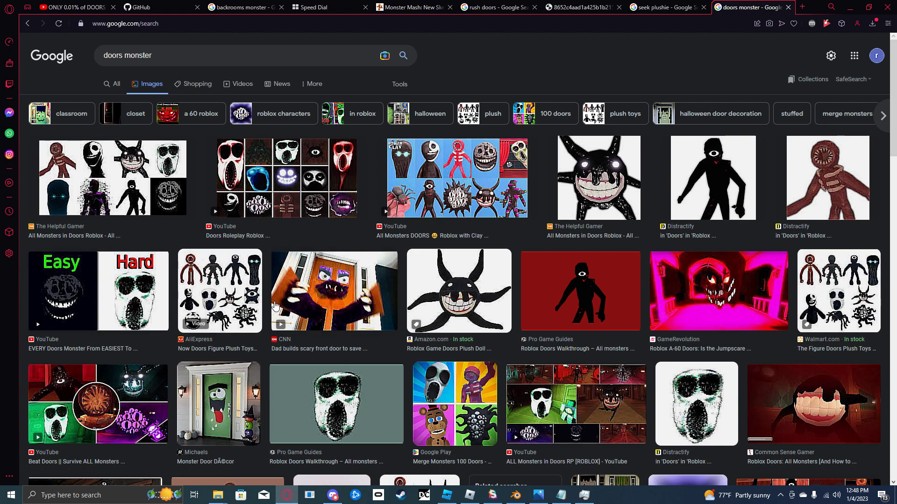
Step: Find the Pro Game Guides picture of the white mask face and save it to Downloads as qaw3sedrftgvybhunjimk.webp
left_click(147, 290)
right_click(777, 159)
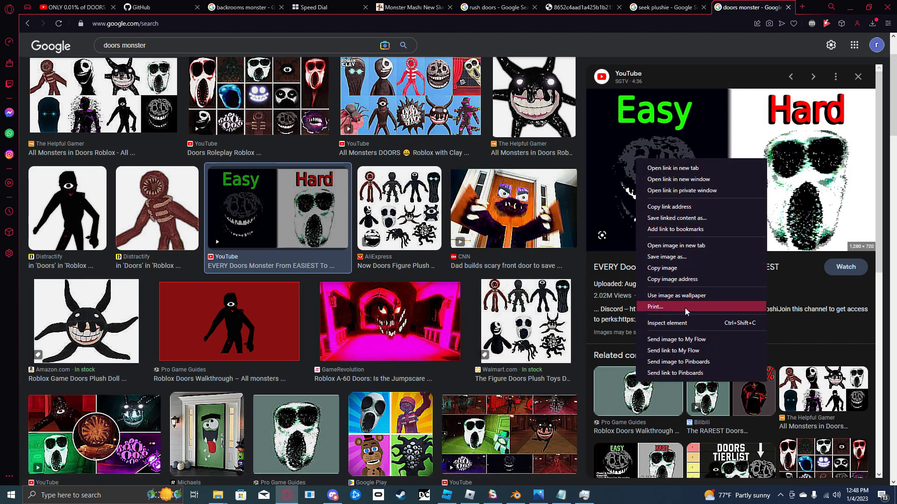
left_click(609, 389)
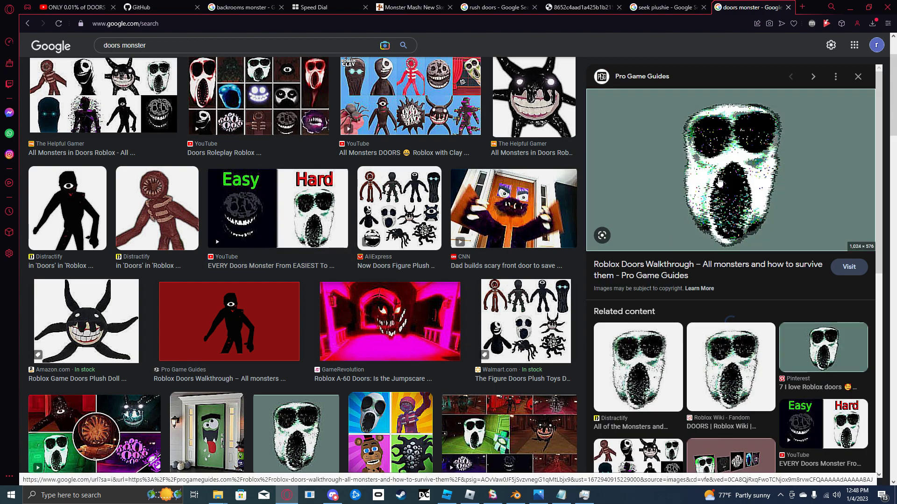
right_click(719, 182)
left_click(748, 280)
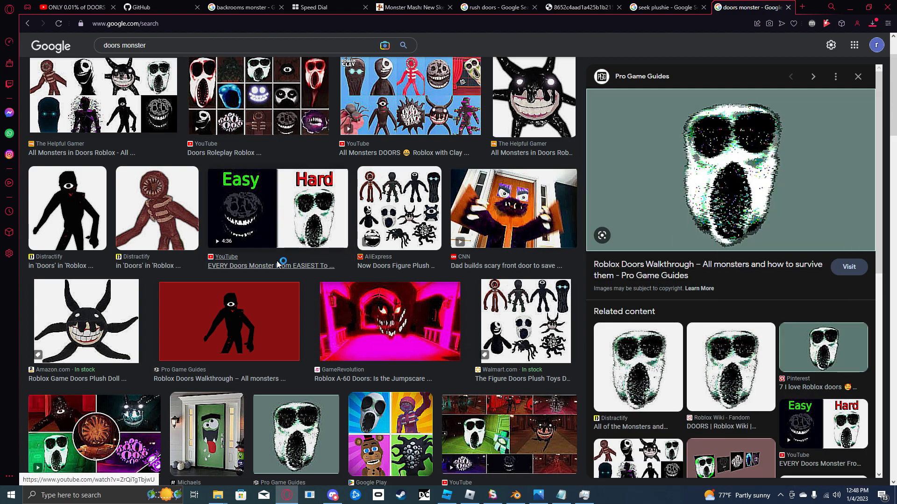
type("qaw3sedrftgvybhunjimk")
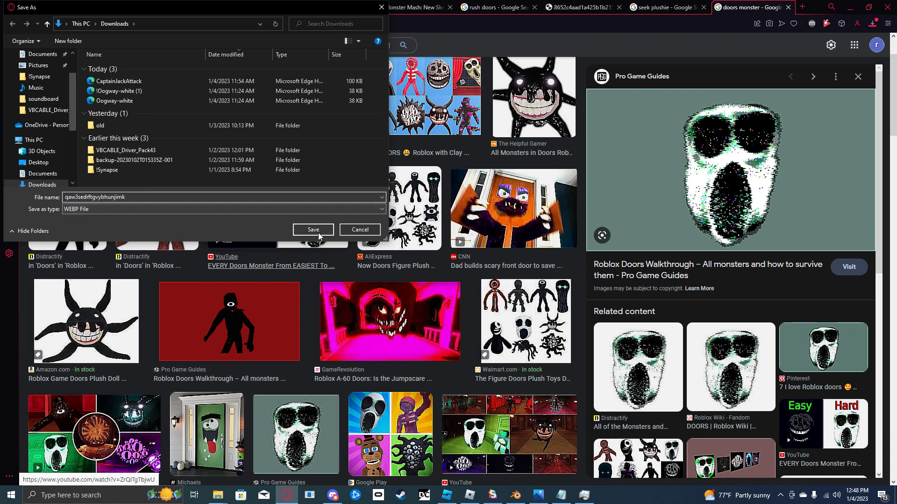
left_click(314, 230)
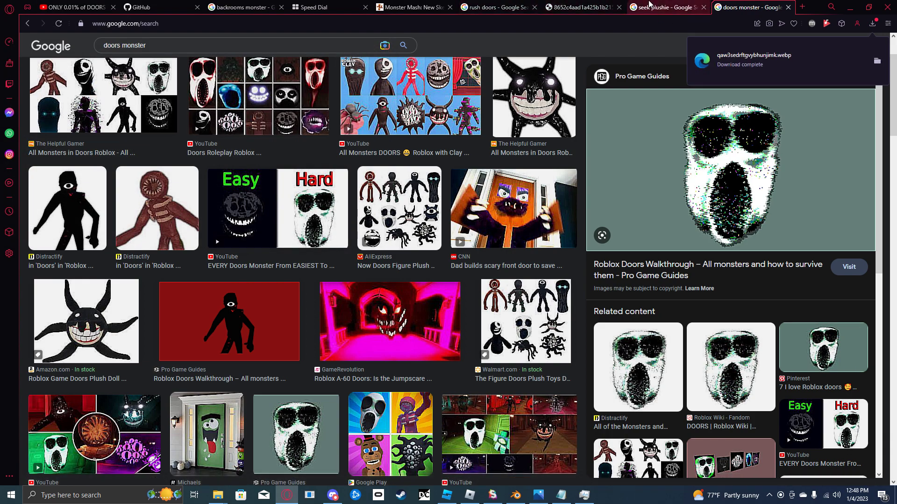
Step: Search for "wbp to png" in a new tab and open the CloudConvert WEBP to PNG converter
left_click(803, 8)
type("wb")
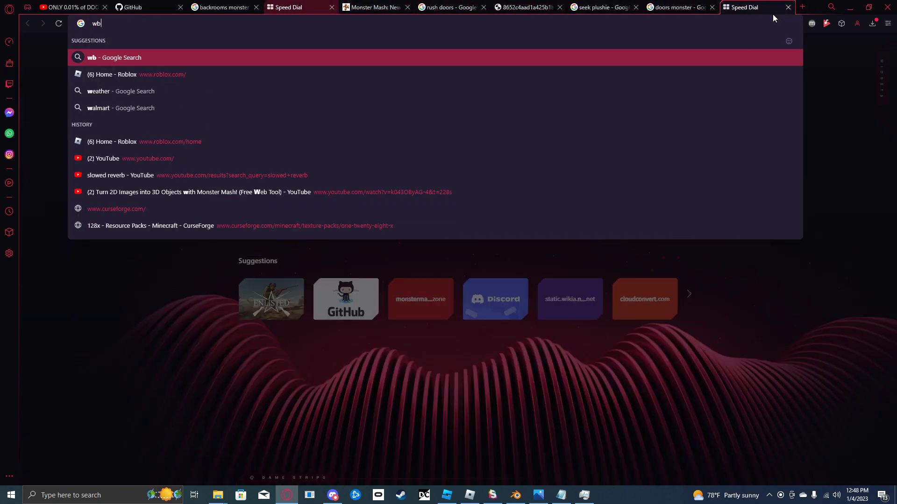
type("p to pn")
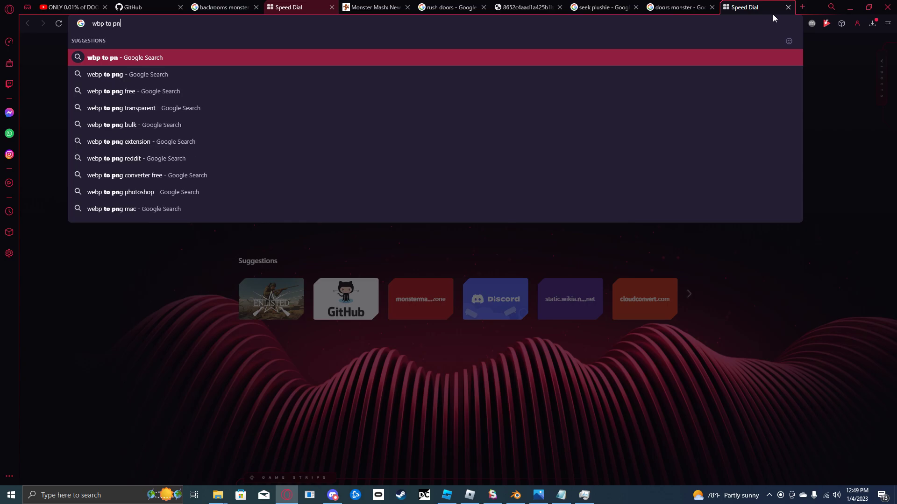
type("g")
key("Return")
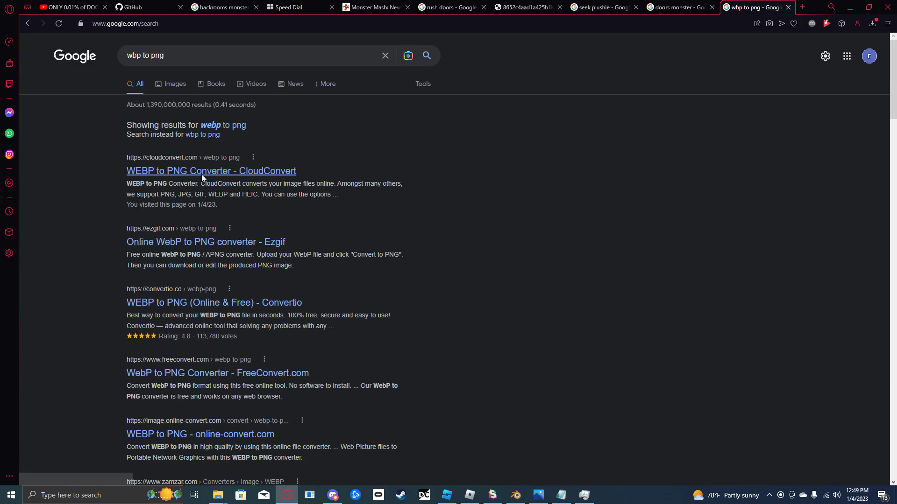
left_click(201, 175)
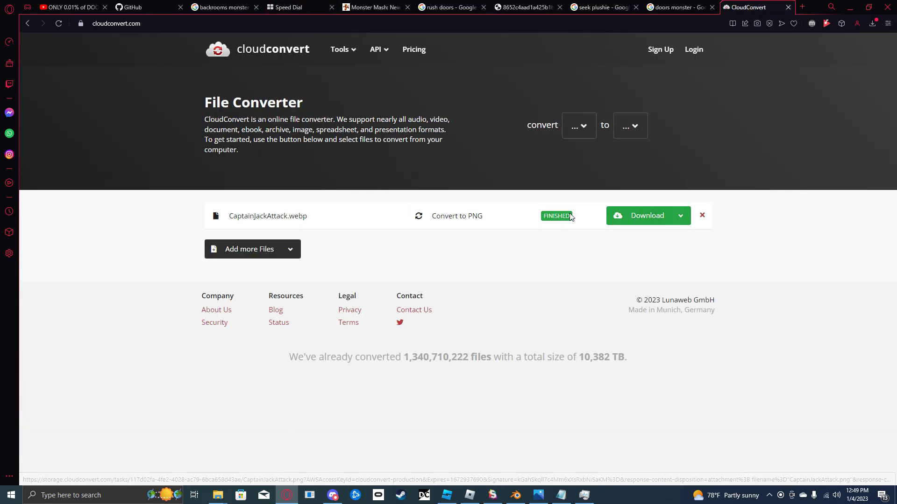
Step: Add qaw3sedrftgvybhunjimk.webp to the converter, convert it to PNG and download the result
left_click(262, 249)
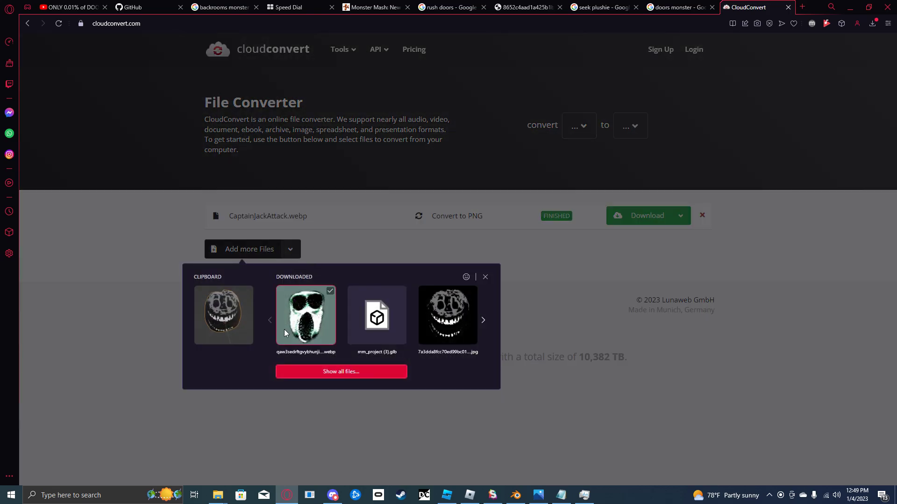
left_click(284, 329)
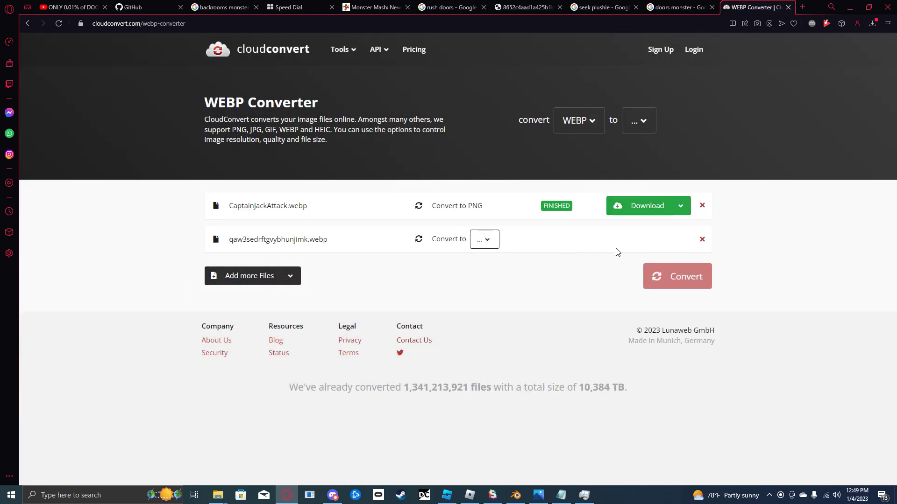
left_click(484, 239)
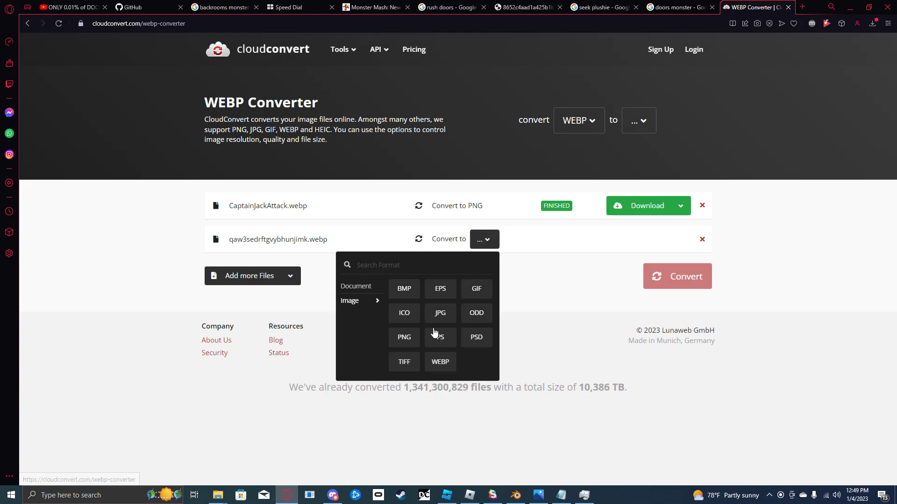
left_click(405, 338)
left_click(679, 276)
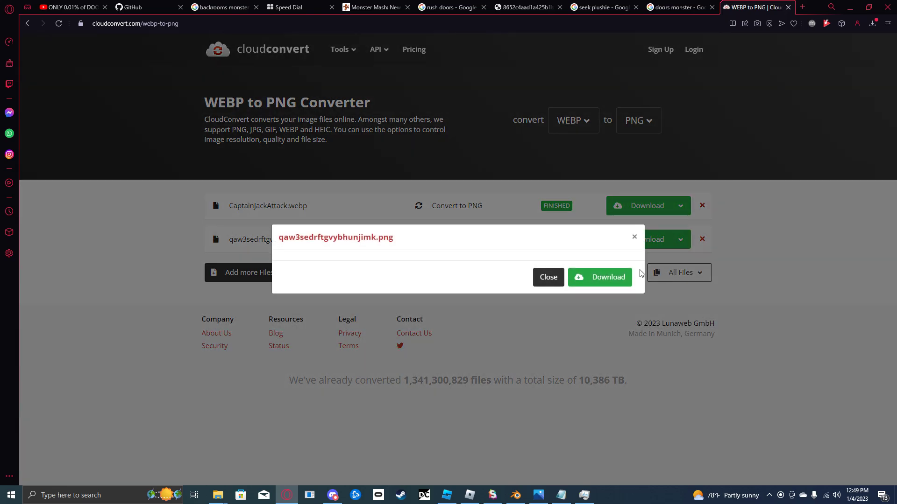
left_click(579, 375)
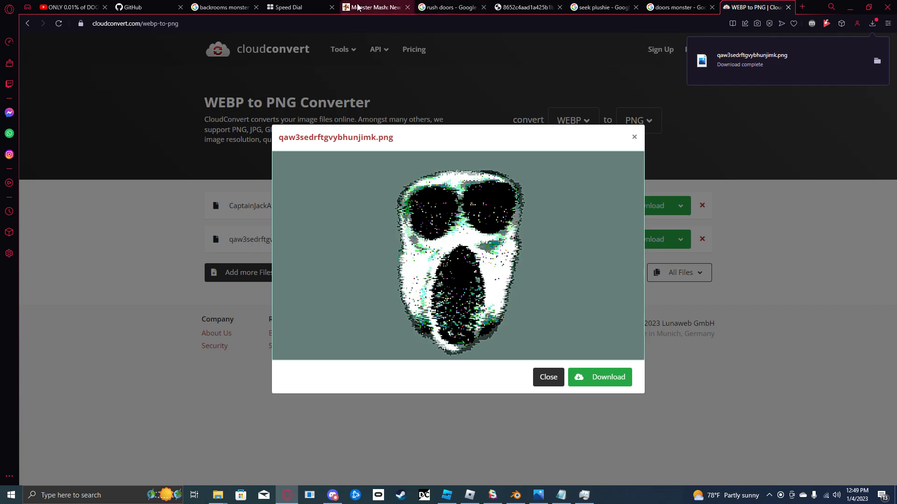
Step: Go back to Monster Mash and reload monstermash.zone to start with an empty canvas
left_click(376, 7)
double_click(172, 24)
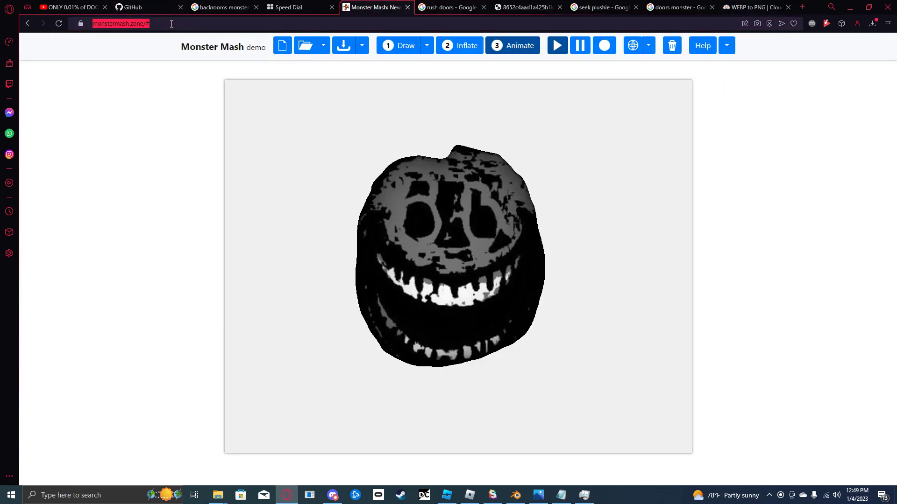
double_click(171, 24)
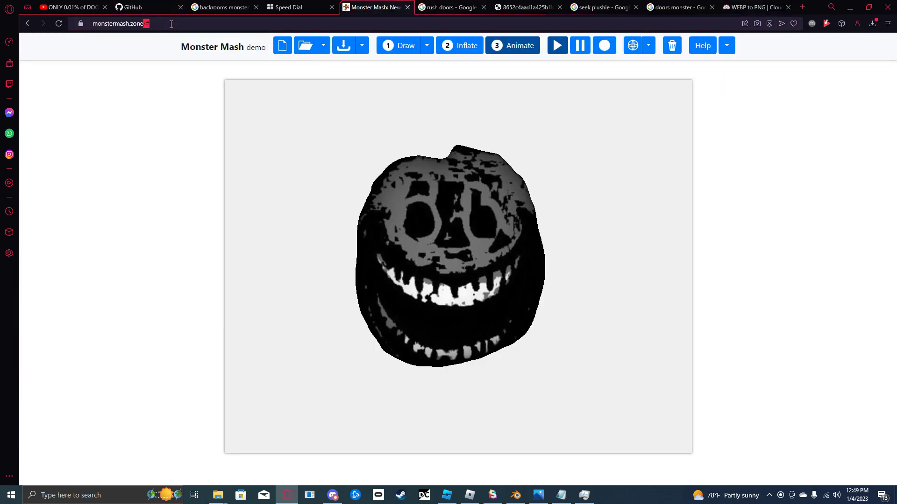
key("BackSpace")
key("BackSpace")
key("Return")
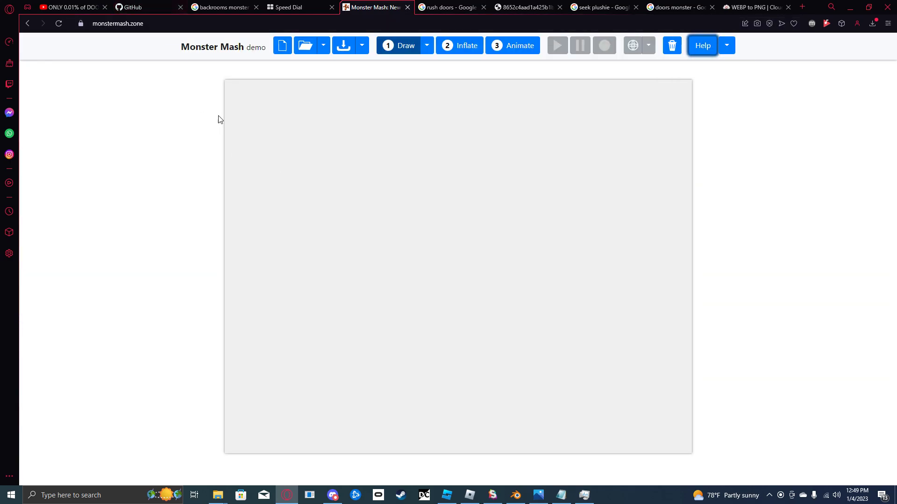
Step: Import the downloaded qaw3sedrftgvybhunjimk.png as the template image
left_click(324, 46)
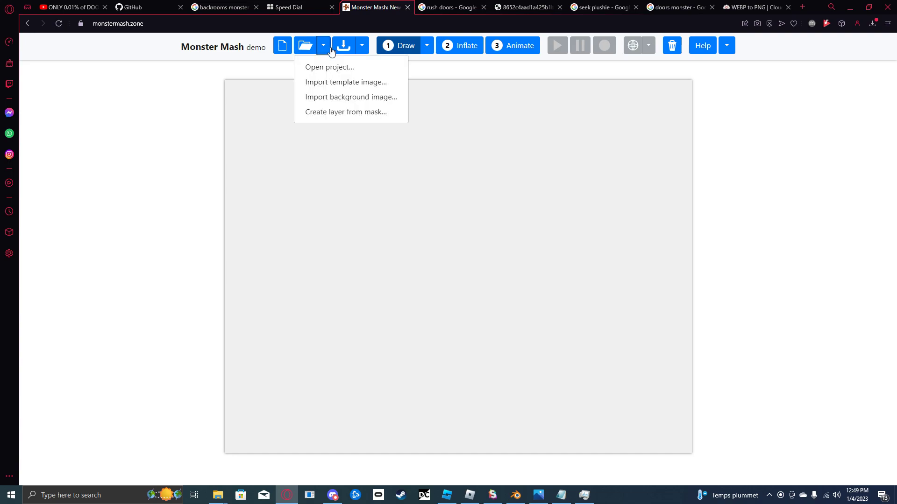
left_click(341, 82)
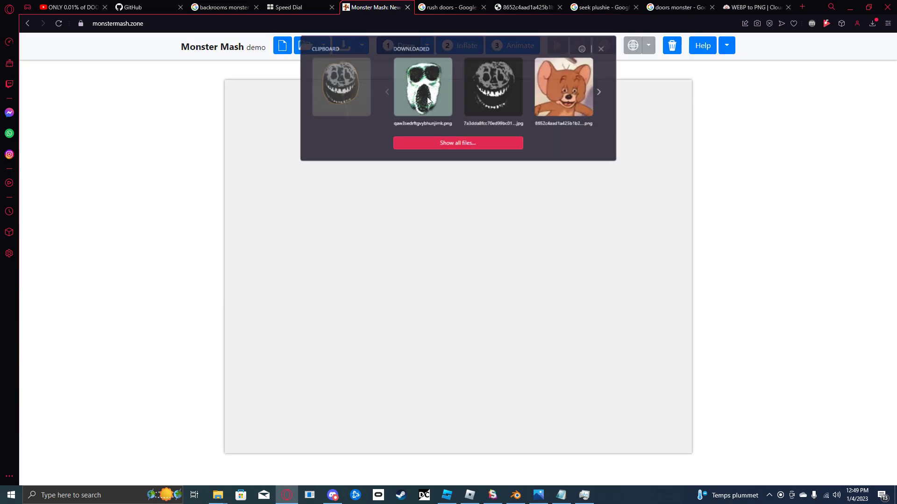
left_click(428, 101)
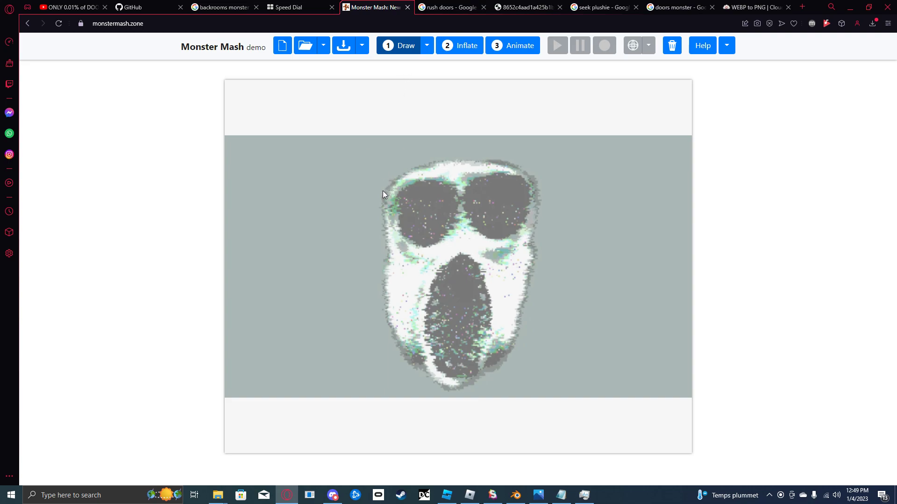
Step: Trace a closed outline around the white mask face and inflate it into a 3D shape
left_click_drag(470, 158, 521, 164)
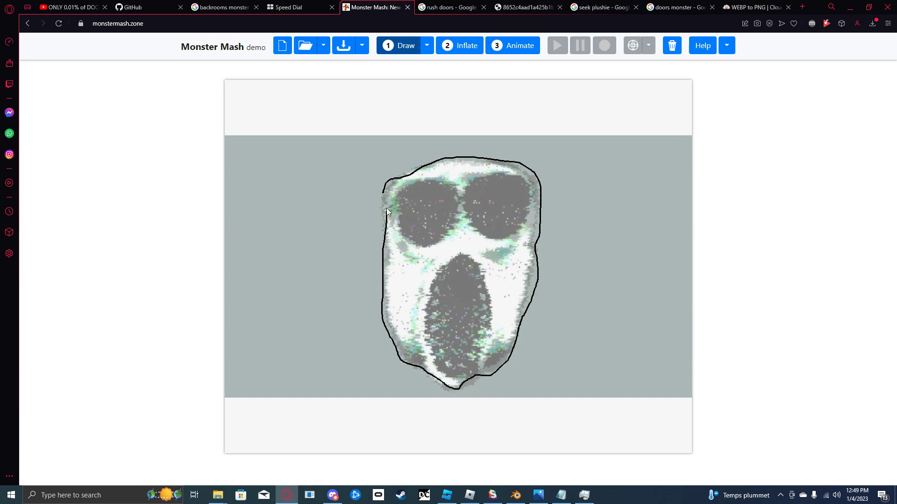
left_click(450, 47)
mouse_move(448, 315)
left_mouse_down()
mouse_move(332, 289)
mouse_move(448, 289)
left_mouse_up()
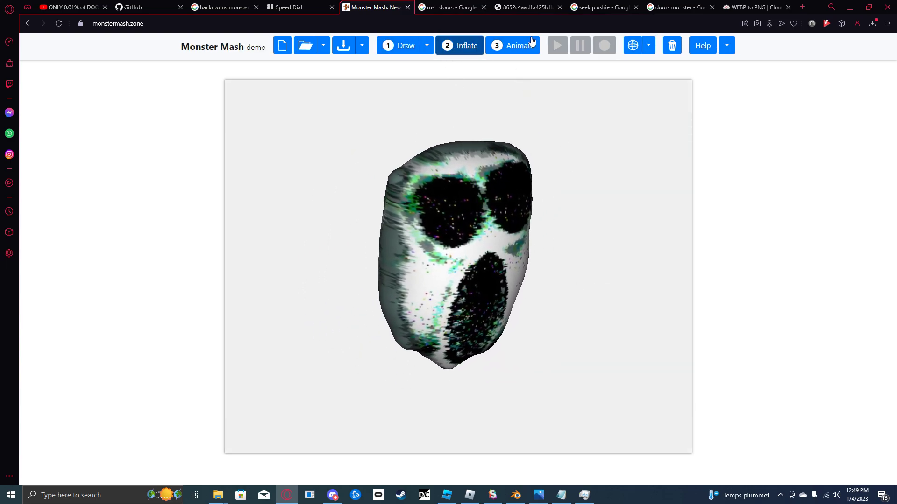
Step: Put the inflated face in Animate mode and export it as a glTF (.glb) file with full quality enabled
left_click(518, 45)
left_click(362, 46)
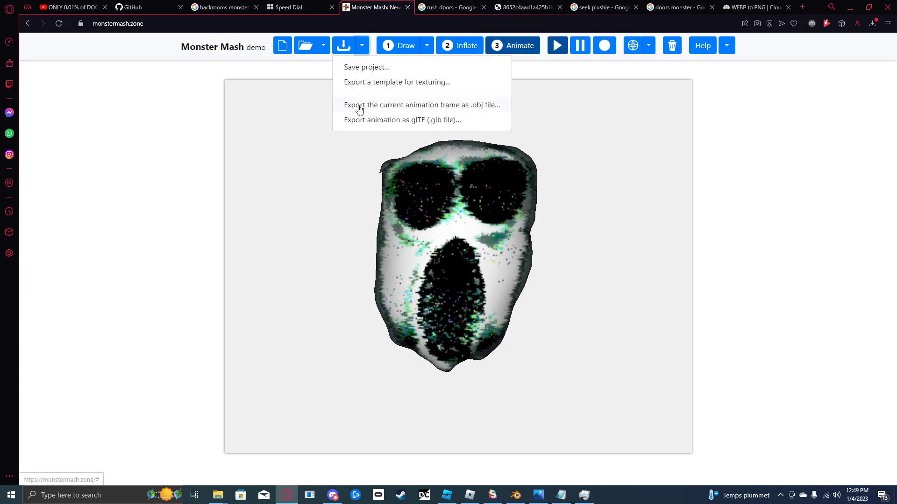
left_click(364, 120)
left_click(440, 303)
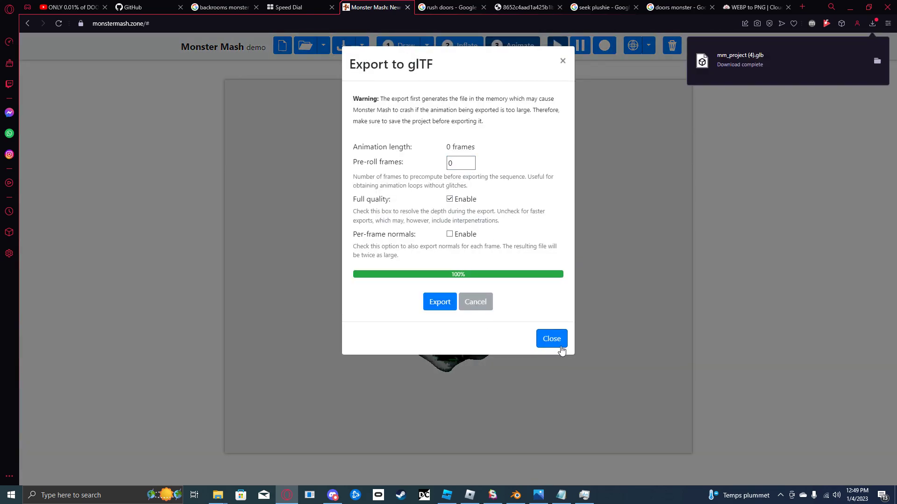
Step: Switch to Blender and delete the old grinning-face mesh from the scene
key("alt+Tab")
key("alt+Tab")
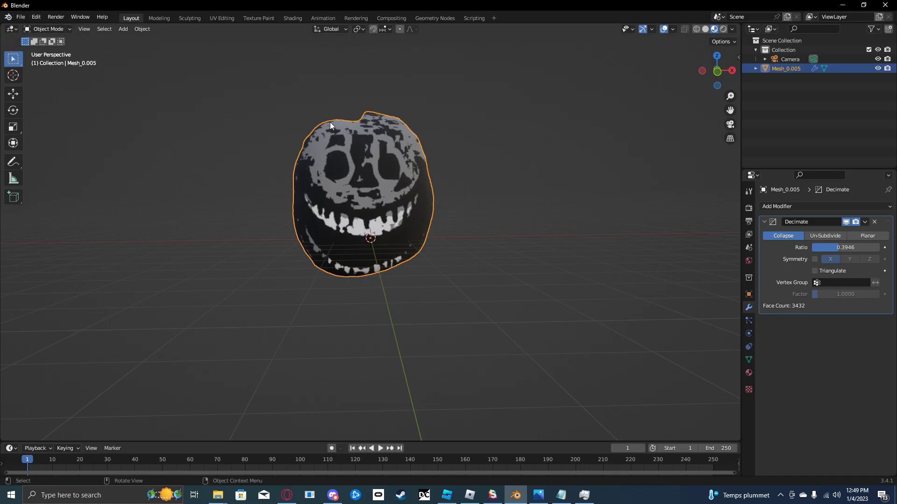
left_click(251, 90)
left_click_drag(208, 39, 688, 372)
key("Left")
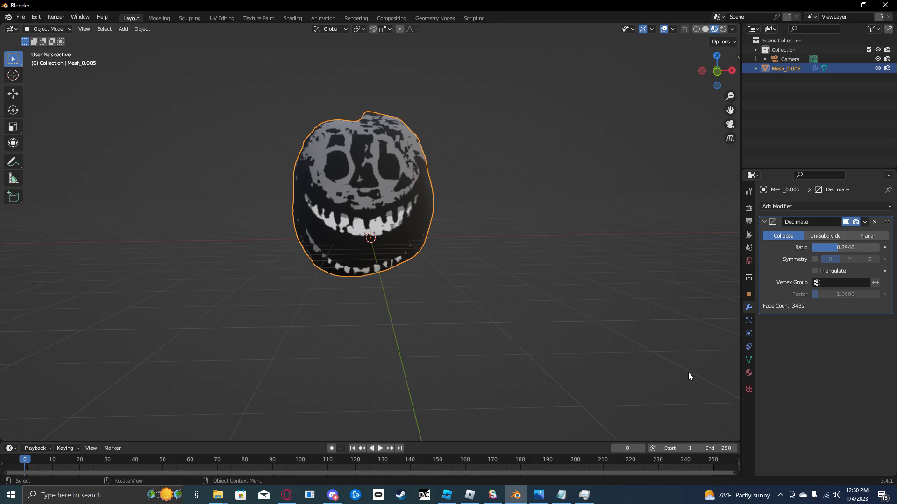
key("Delete")
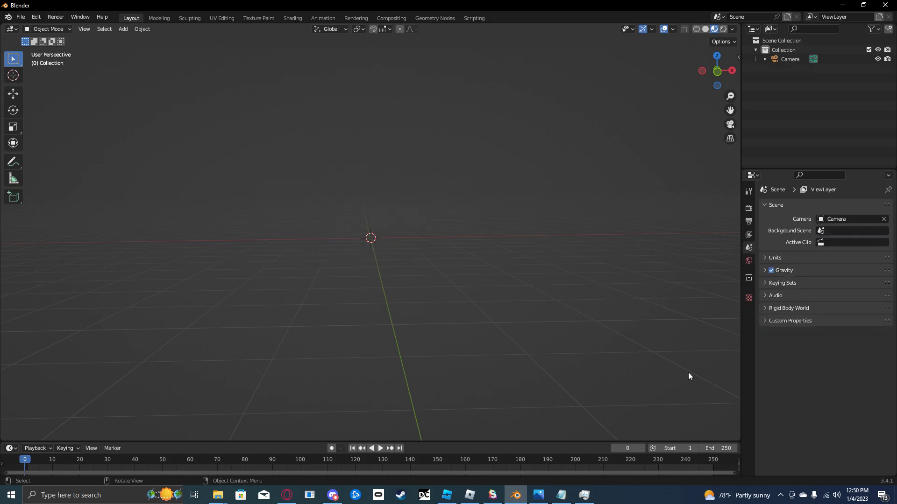
Step: Import mm_project (4).glb from Downloads as a glTF 2.0 model
left_click(20, 18)
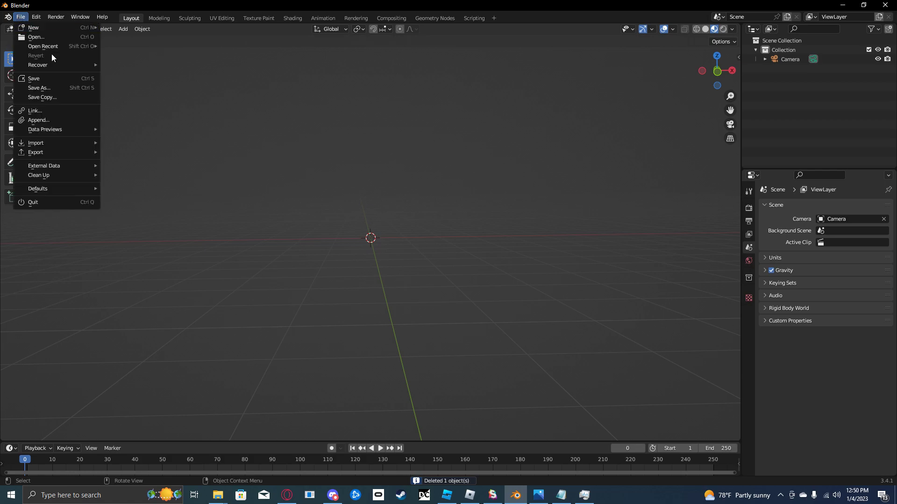
mouse_move(54, 140)
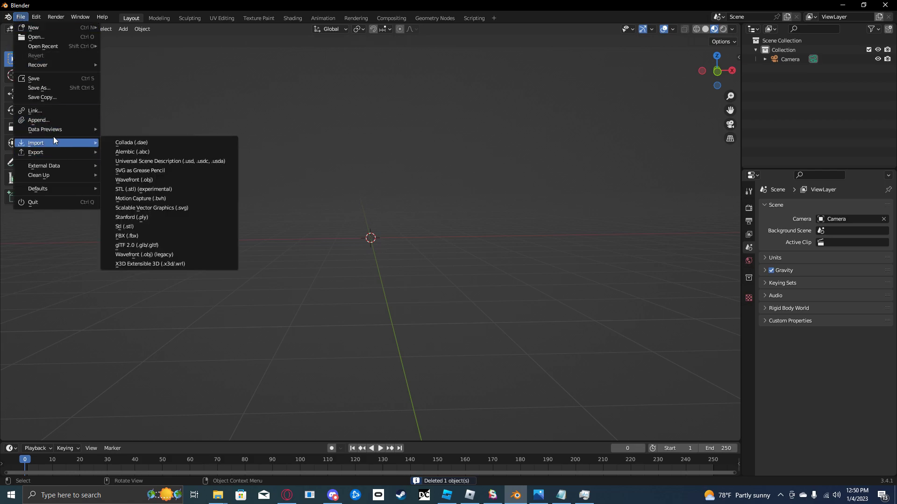
left_click(144, 246)
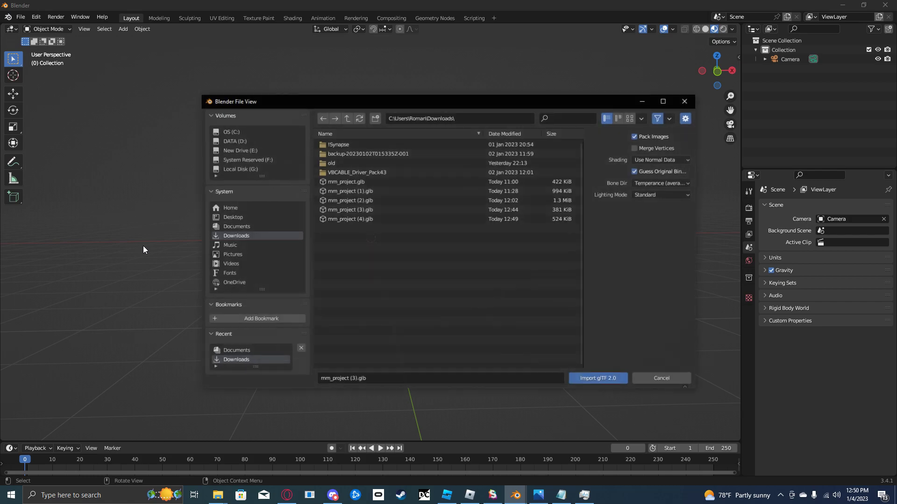
left_click(606, 381)
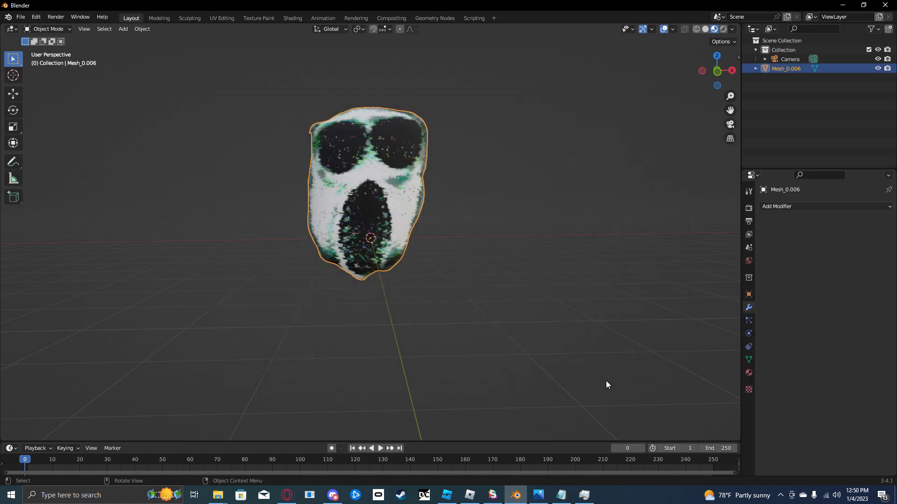
Step: Add a Decimate modifier to the imported face mesh and reduce its collapse ratio to about 0.2653
right_click(476, 186)
left_click(457, 160)
left_click(360, 165)
left_click(748, 295)
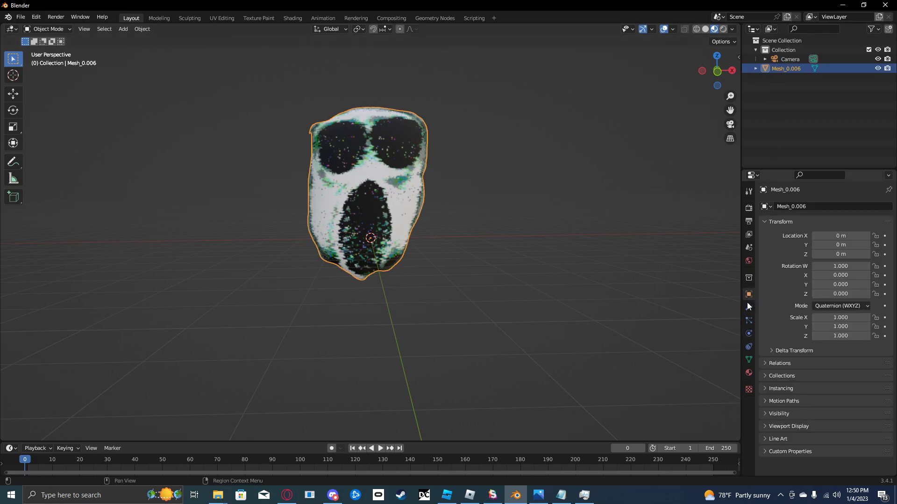
left_click(748, 307)
left_click(807, 211)
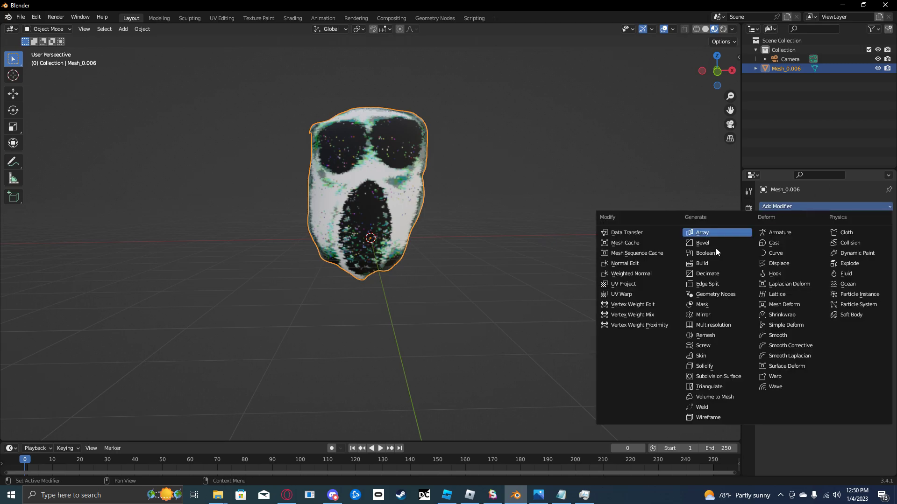
left_click(701, 275)
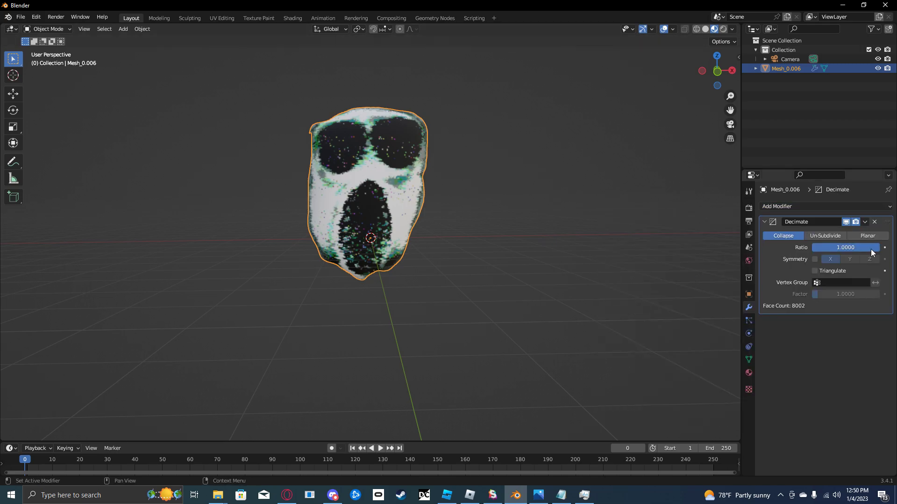
mouse_move(841, 247)
left_mouse_down()
mouse_move(812, 247)
mouse_move(828, 247)
left_mouse_up()
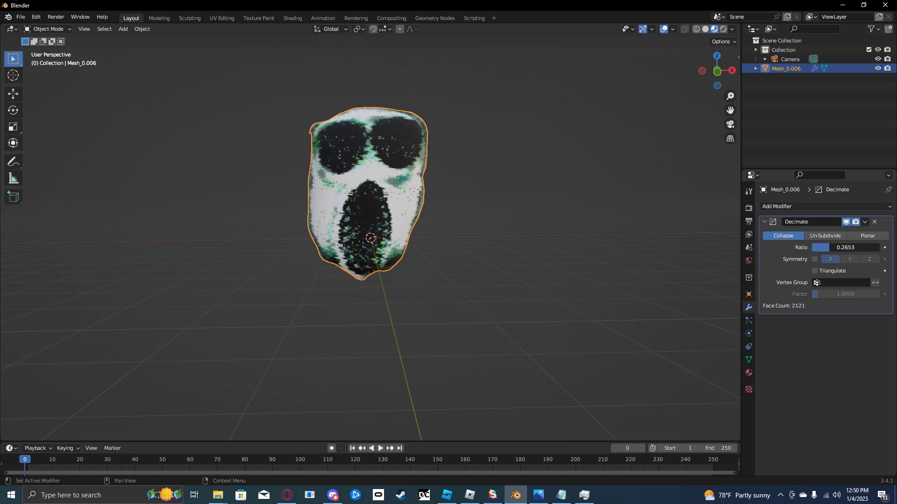
Step: Export the decimated face as a Wavefront OBJ named wsedcvhkbbnjm.obj in the Documents folder
left_click(20, 17)
mouse_move(52, 144)
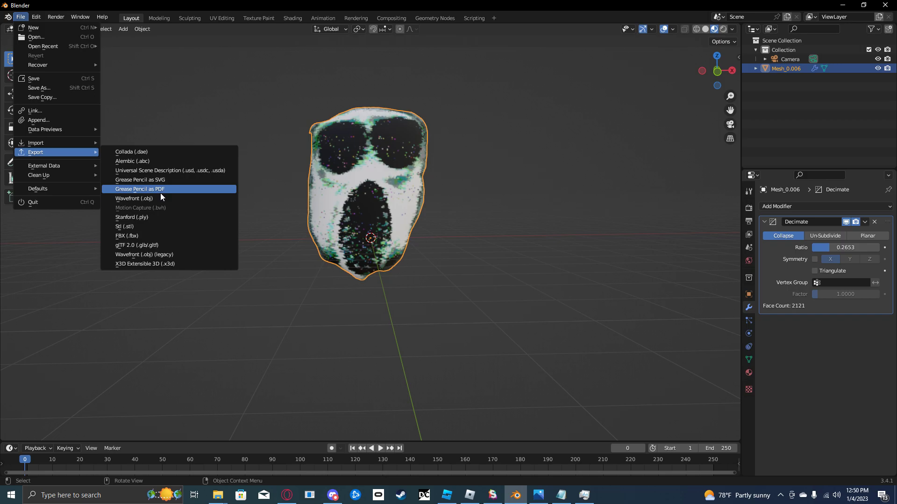
left_click(141, 198)
left_click(350, 378)
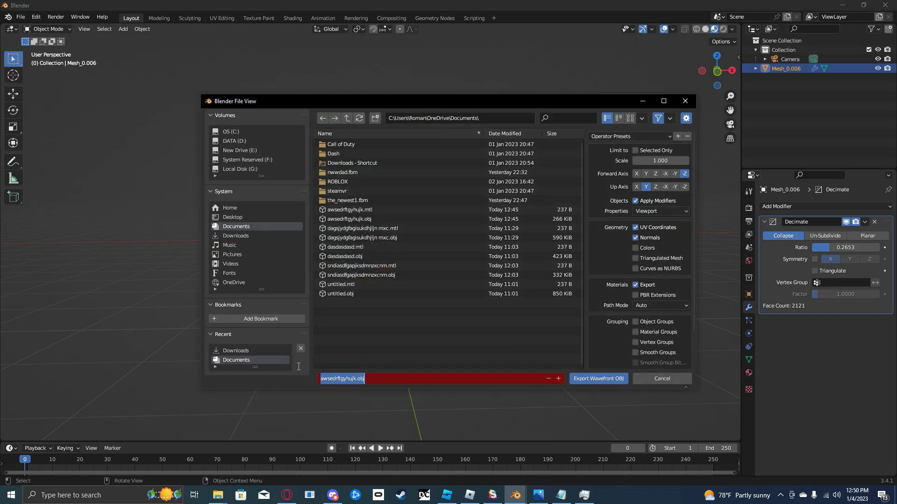
type("wsedcvhkbbnjm")
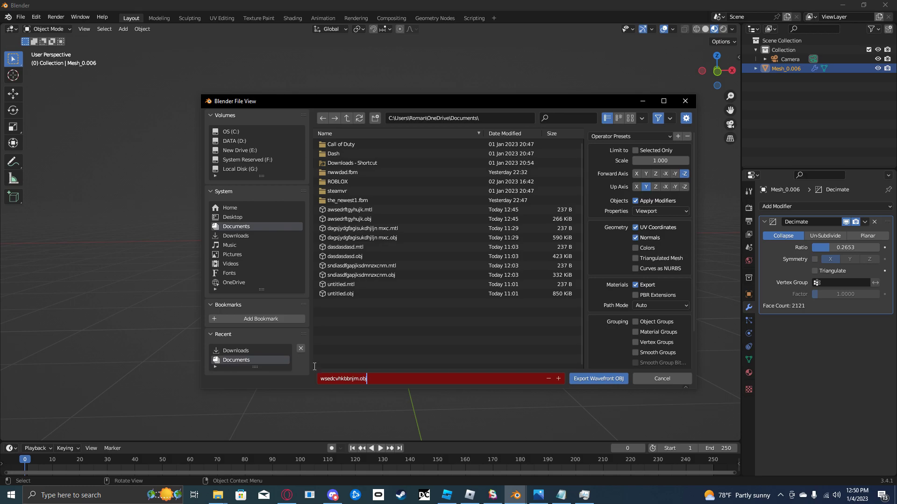
type(".obj")
key("Return")
left_click(600, 379)
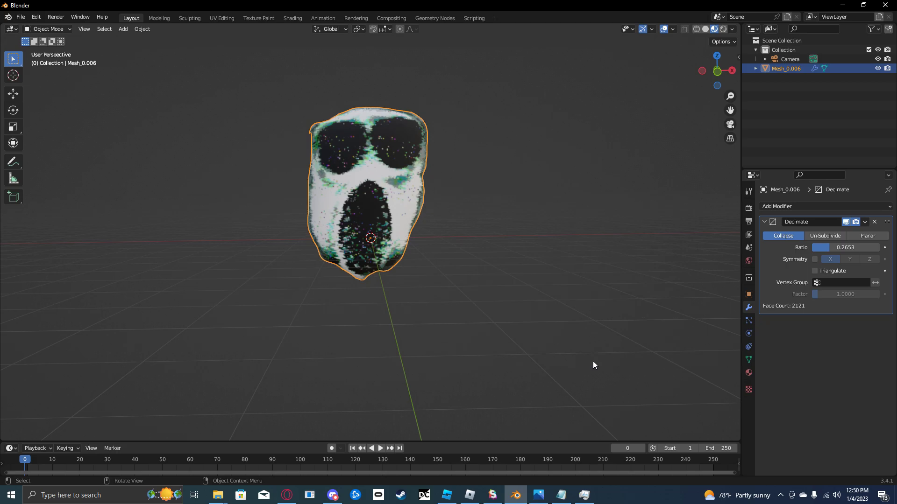
Step: Switch to Roblox Studio, insert a MeshPart on an empty area of the baseplate and select it
left_click(465, 496)
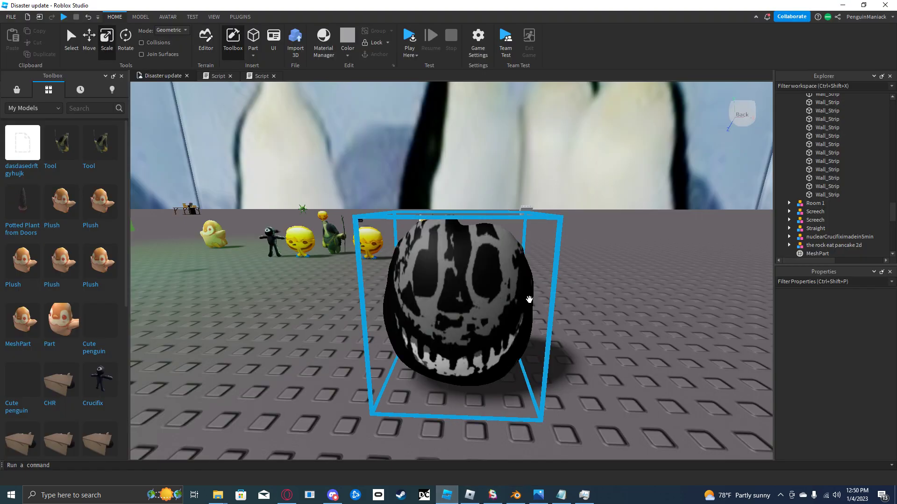
scroll(576, 301, "up", 5)
right_click_drag(577, 301, 452, 240)
right_click(461, 254)
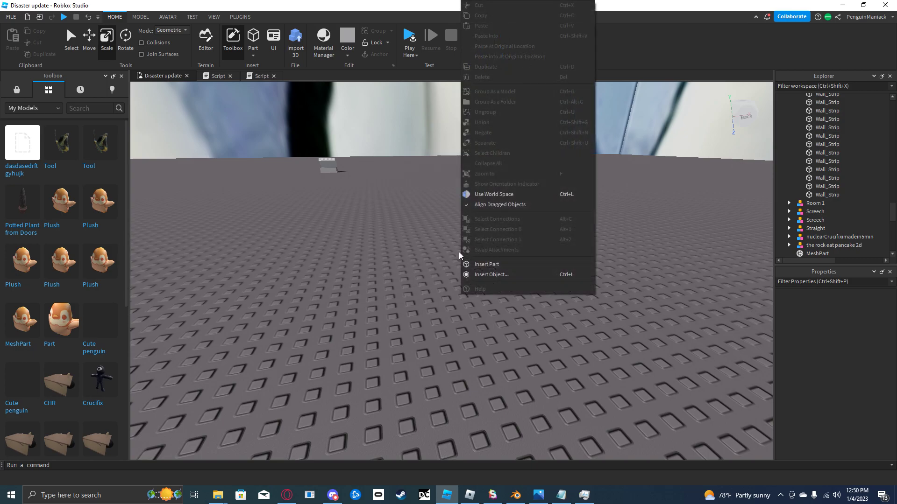
left_click(498, 269)
left_click(513, 151)
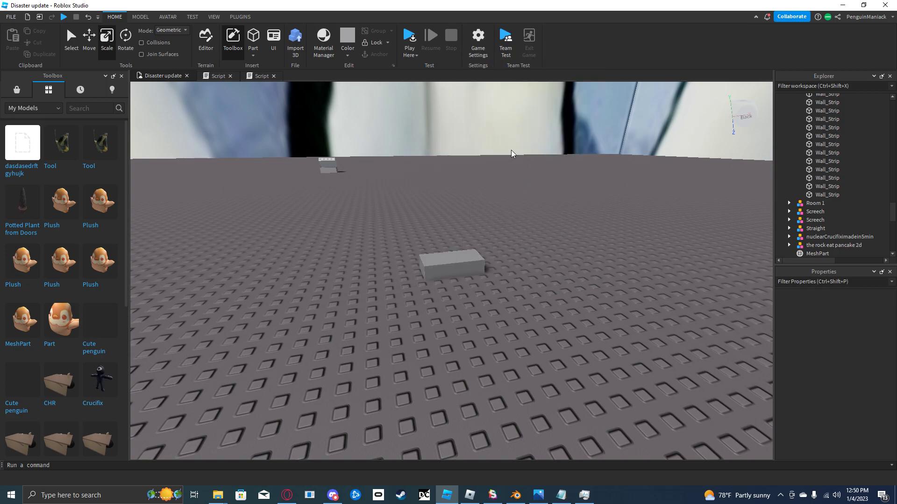
left_click(425, 256)
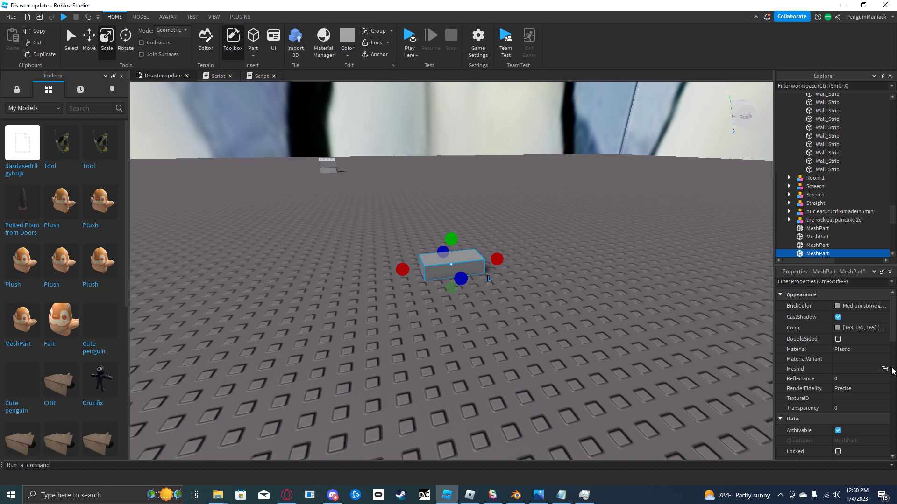
Step: Try another mesh file from Documents on the new MeshPart, declining its stored location, and undo the mesh assignment
left_click(884, 369)
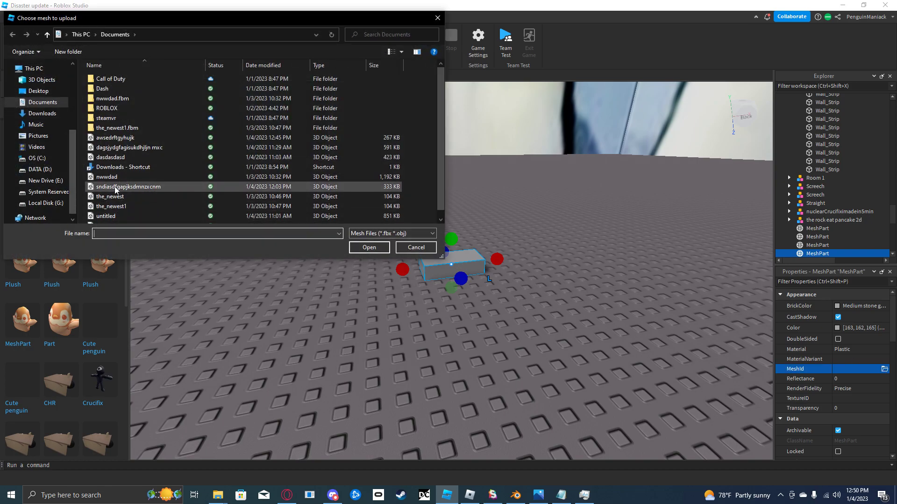
left_click(123, 148)
left_click(369, 248)
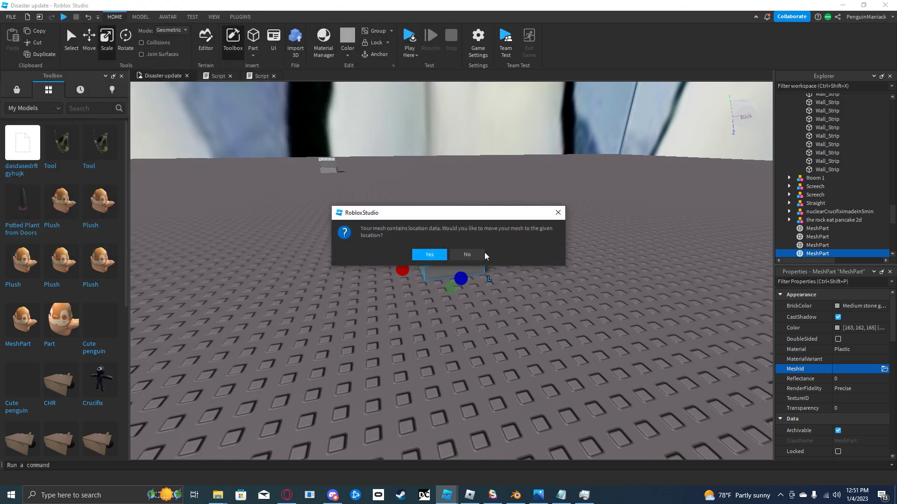
left_click(465, 255)
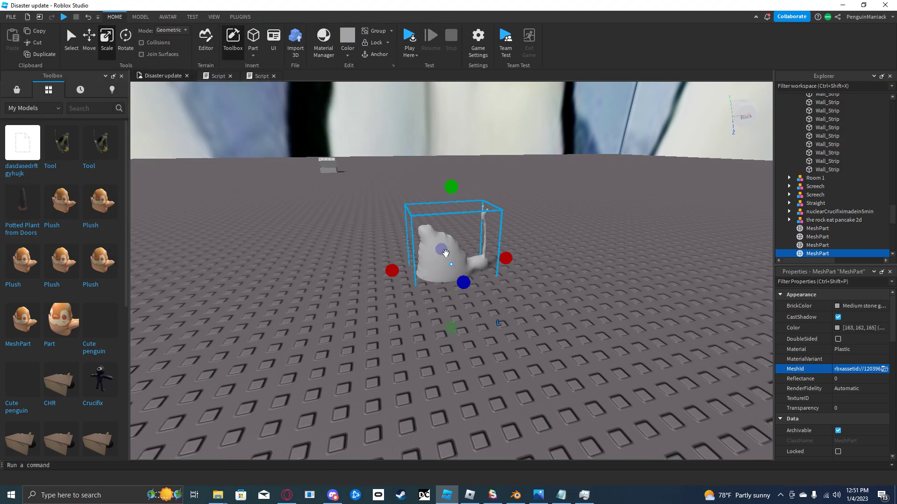
key("ctrl+z")
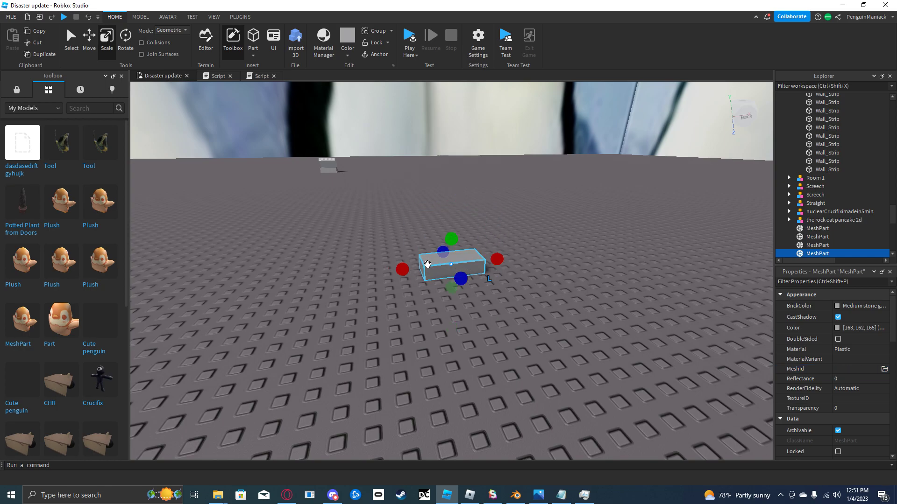
Step: Load the wsedcvhkbbnjm mesh from Documents into the MeshPart without moving it to the file's stored location
left_click(888, 370)
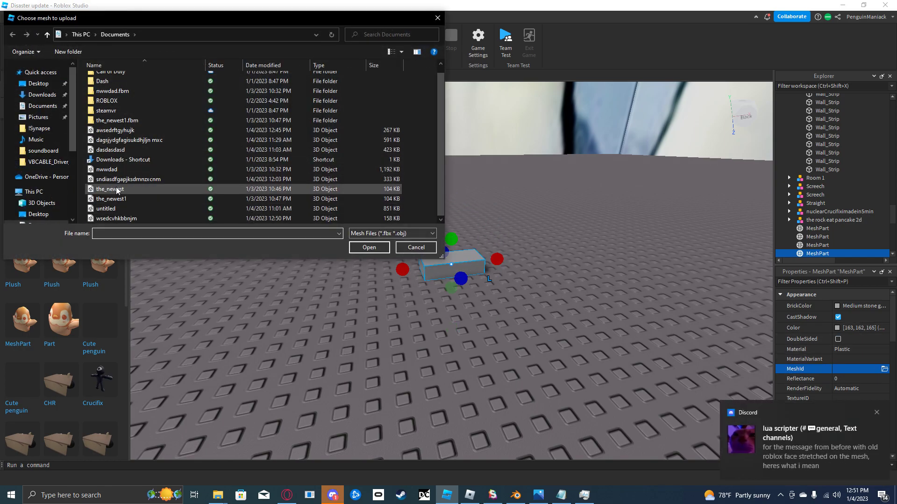
left_click(125, 218)
left_click(369, 247)
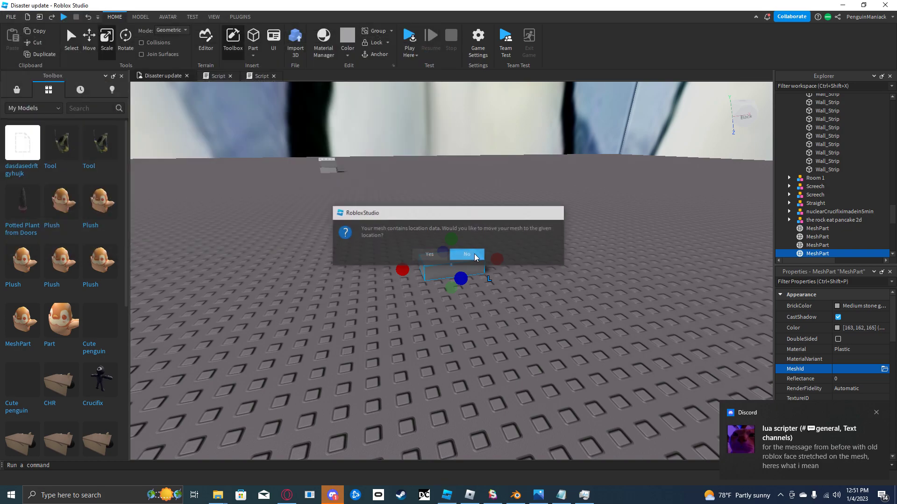
left_click(467, 254)
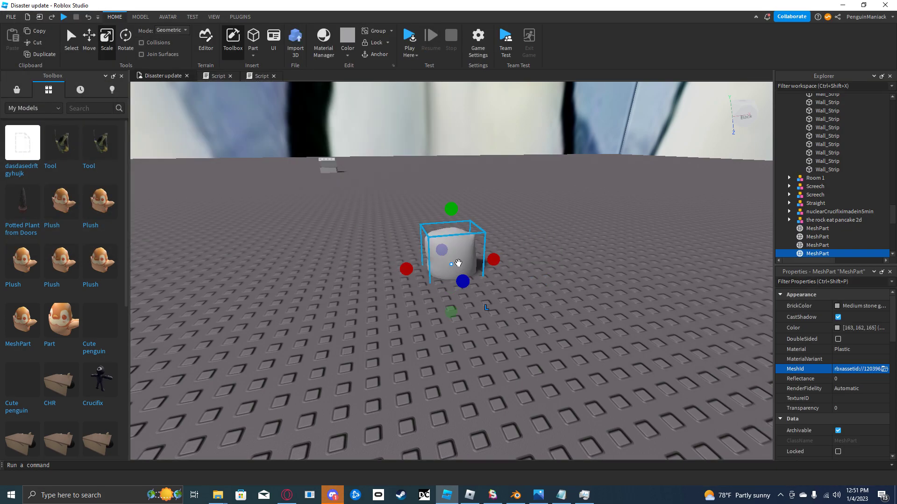
Step: Choose qaw3sedrftgvybhunjimk.png from Downloads as a new image for the face MeshPart's texture
scroll(382, 349, "up", 1)
right_click_drag(381, 349, 382, 347)
left_click(862, 399)
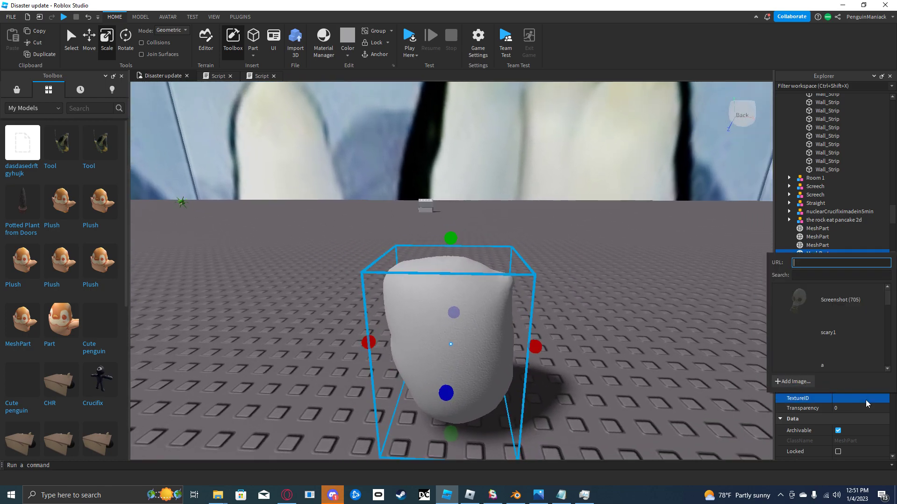
left_click(804, 384)
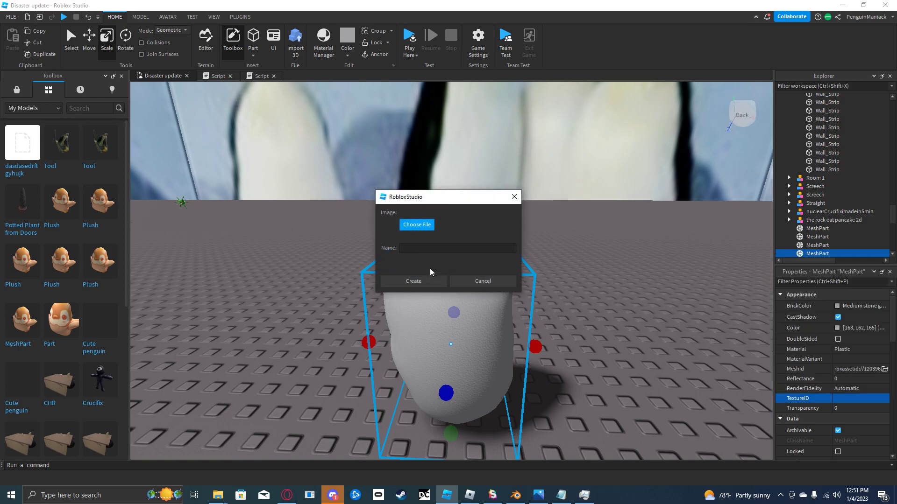
left_click(419, 226)
left_click(503, 286)
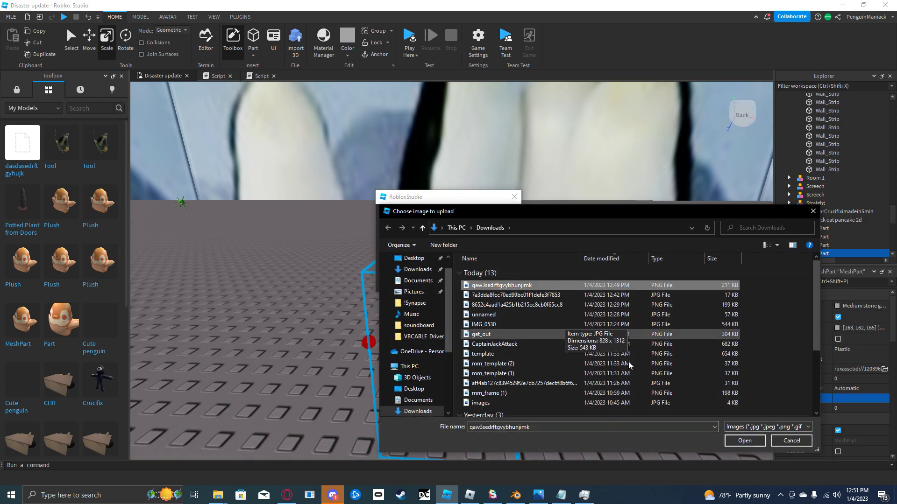
left_click(742, 439)
Step: Try to create the texture image under the name ambush
left_click_drag(491, 245, 251, 220)
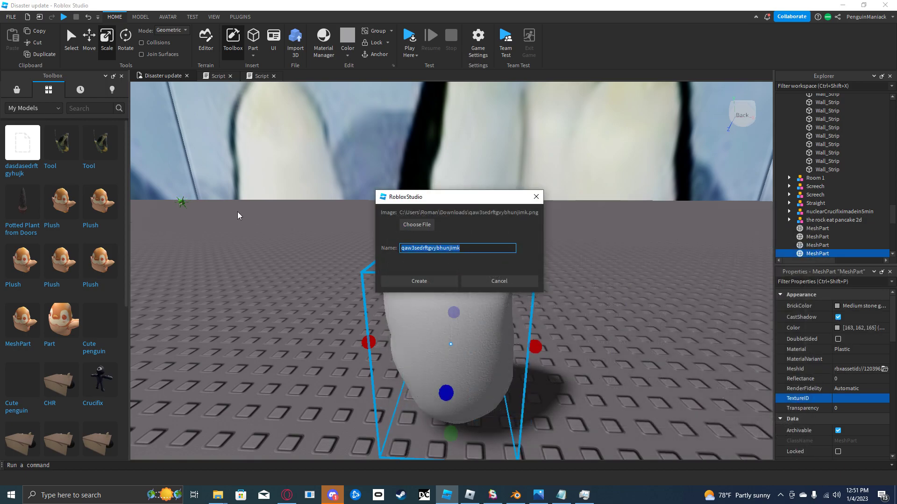
type("ambush")
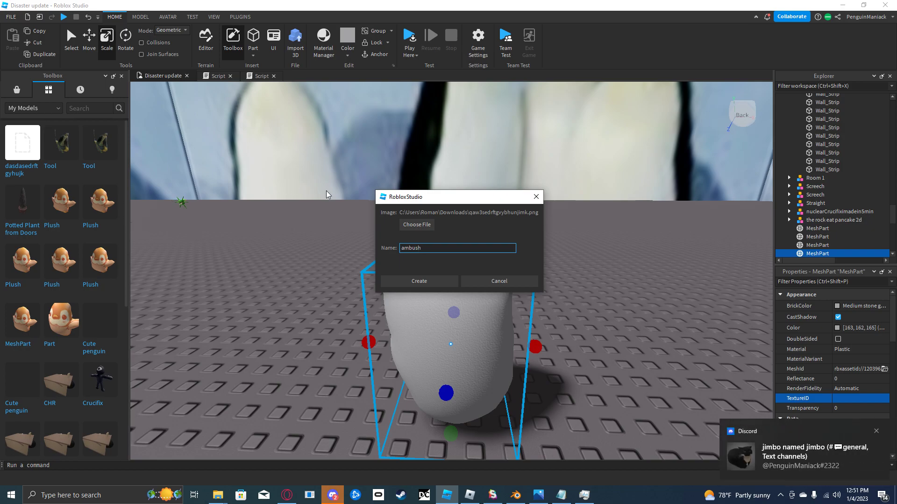
left_click(438, 281)
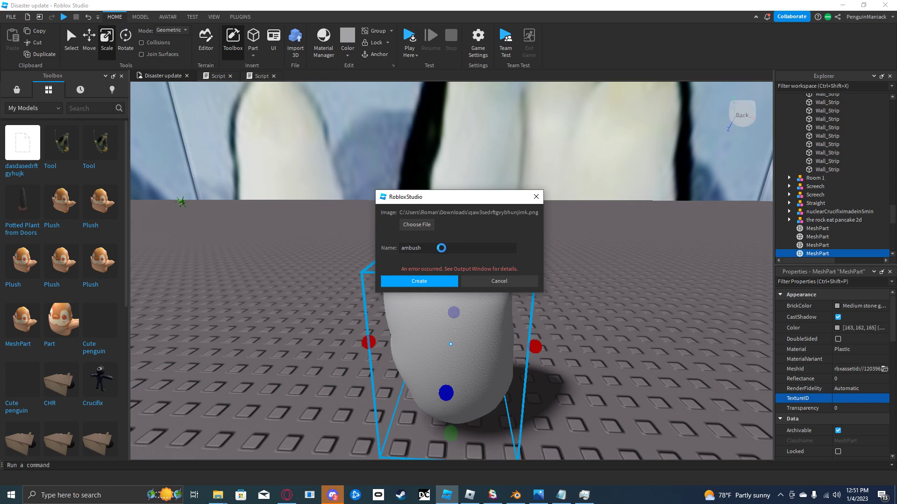
left_click(395, 281)
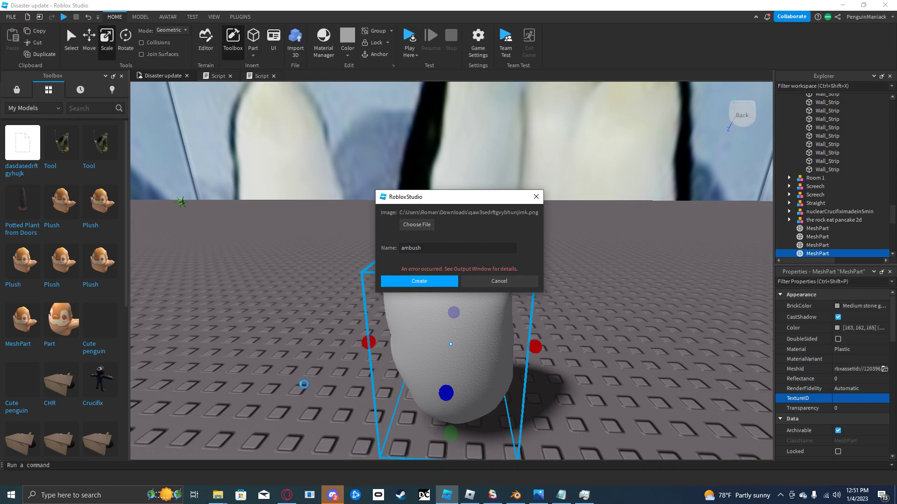
Step: Rename the texture image drftgvhbjnkm and create it to texture the MeshPart
left_click(436, 247)
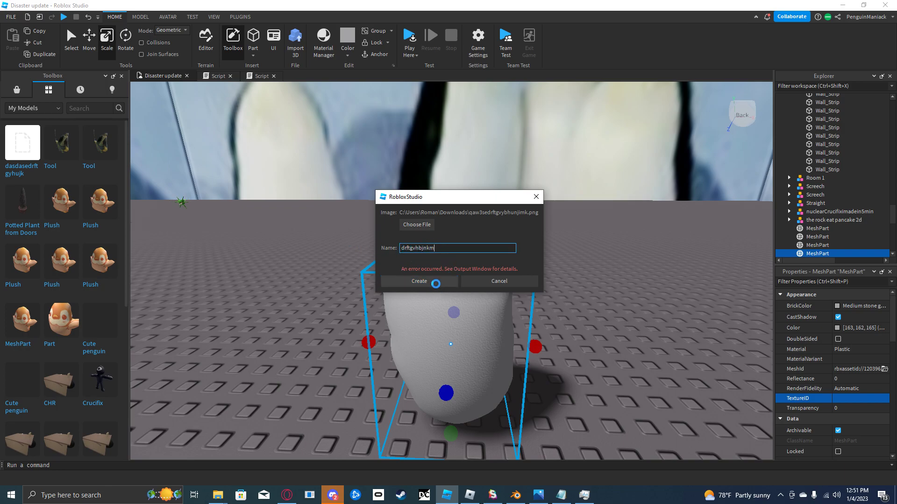
left_click(435, 282)
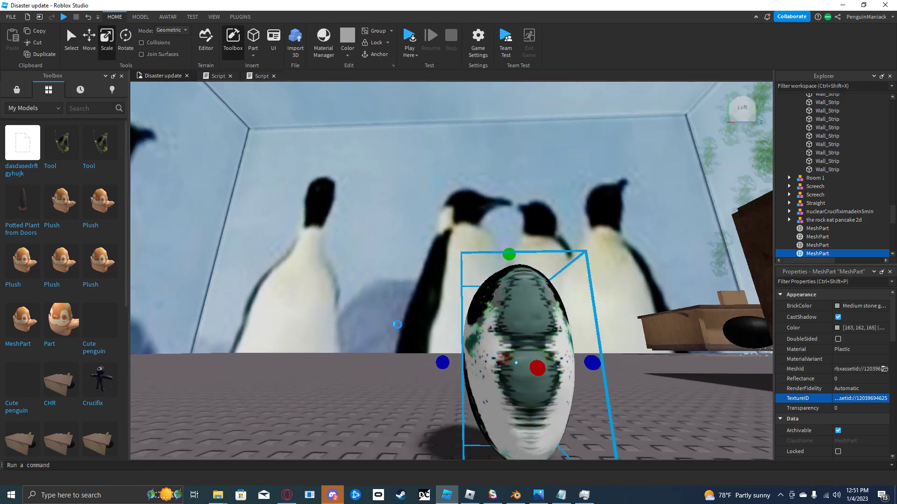
Step: Examine the textured mask face on the baseplate from the front, the side and above
right_click_drag(398, 325, 397, 324)
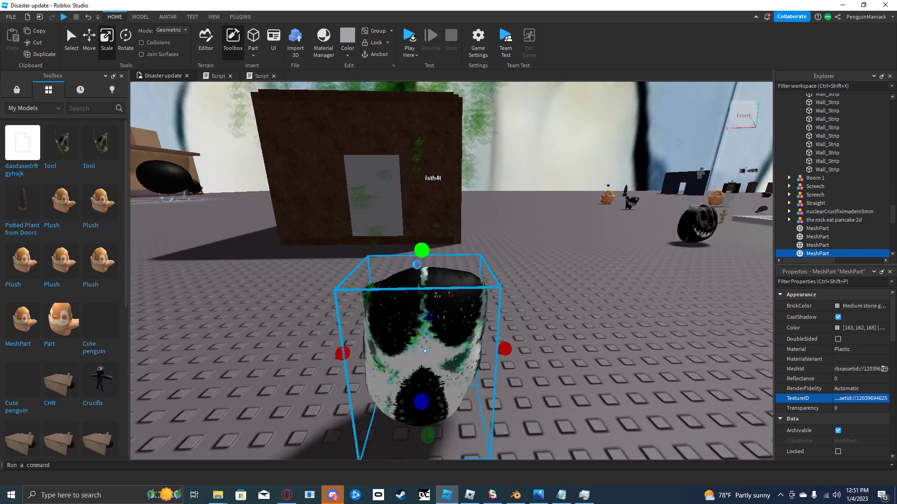
right_click_drag(515, 352, 515, 352)
left_click_drag(470, 214, 475, 265)
right_click_drag(537, 311, 513, 326)
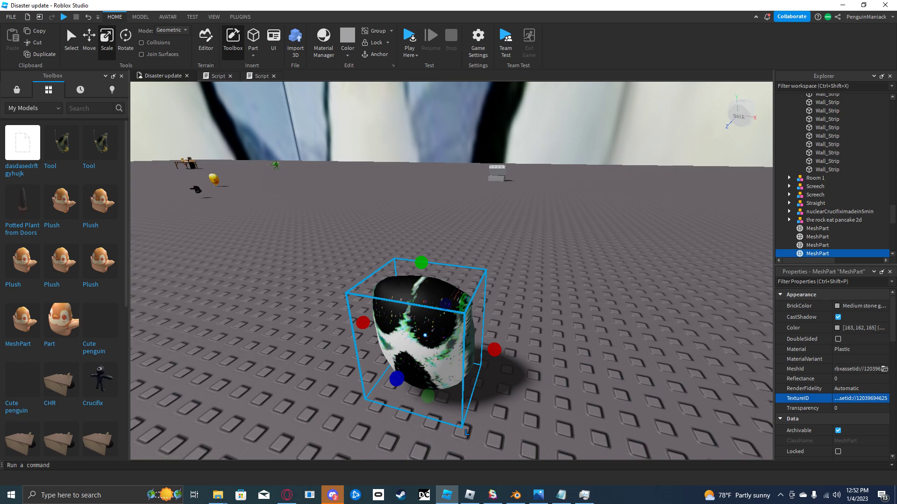
left_click_drag(380, 288, 461, 332)
left_click_drag(426, 294, 496, 374)
right_click_drag(551, 317, 550, 317)
key("alt+z")
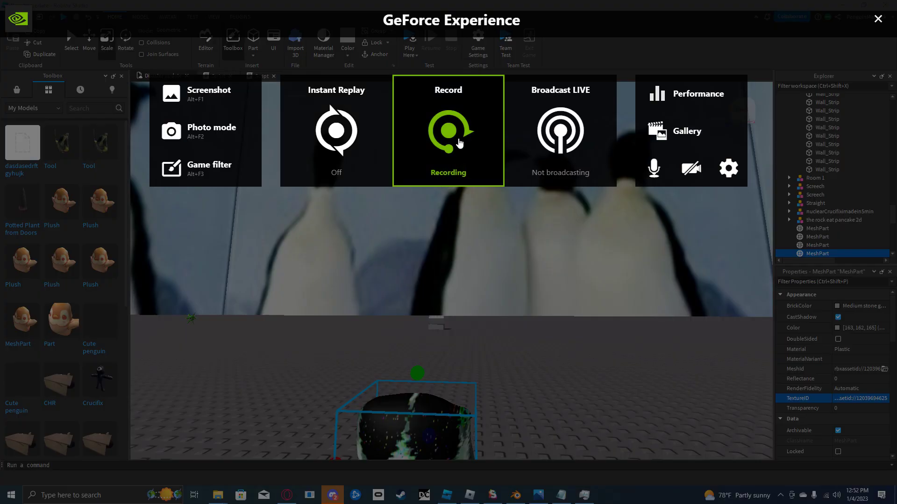